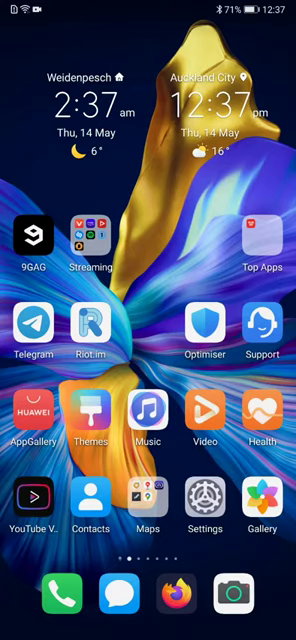
pyautogui.hscroll(3, 148, 320)
pyautogui.hscroll(3, 148, 320)
pyautogui.hscroll(3, 148, 320)
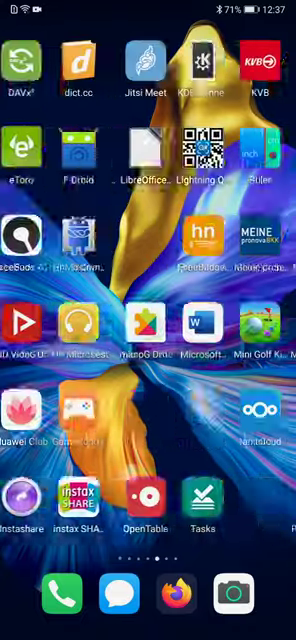
pyautogui.hscroll(3, 148, 320)
pyautogui.hscroll(3, 148, 320)
pyautogui.hscroll(3, 148, 320)
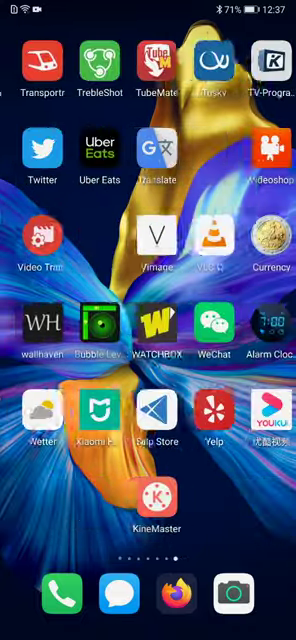
pyautogui.hscroll(-3, 148, 320)
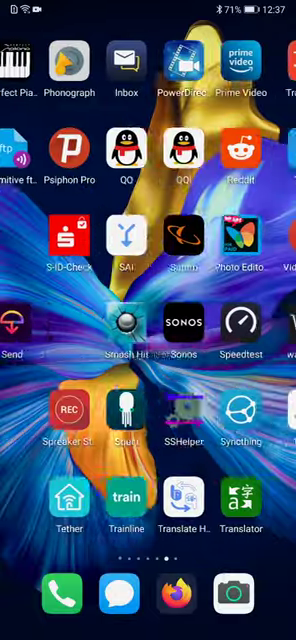
pyautogui.hscroll(-3, 148, 320)
pyautogui.hscroll(-3, 148, 320)
pyautogui.hscroll(-3, 148, 320)
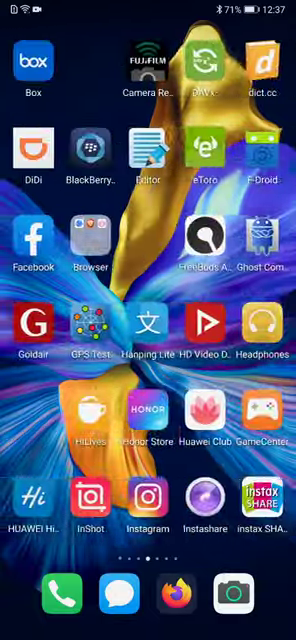
pyautogui.hscroll(-3, 148, 320)
pyautogui.hscroll(-3, 148, 320)
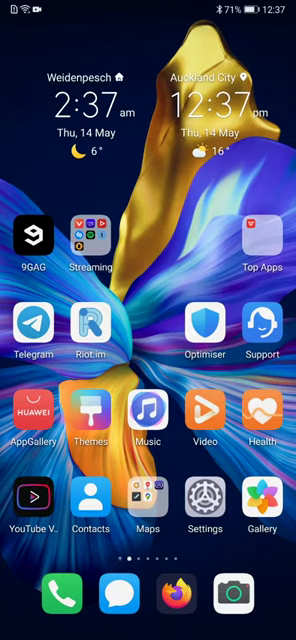
# Open the Streaming folder's app chooser, then close it and the folder without adding anything
pyautogui.click(90, 237)
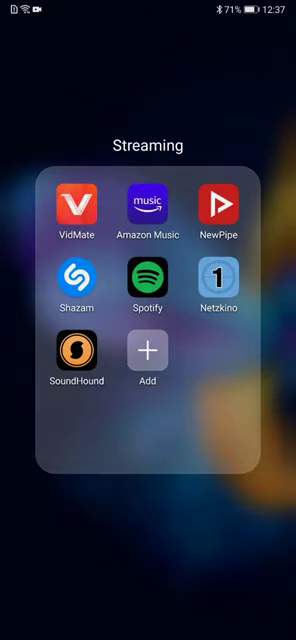
pyautogui.click(147, 350)
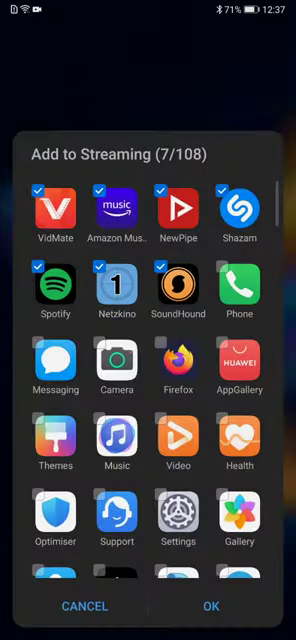
pyautogui.scroll(-10, 148, 400)
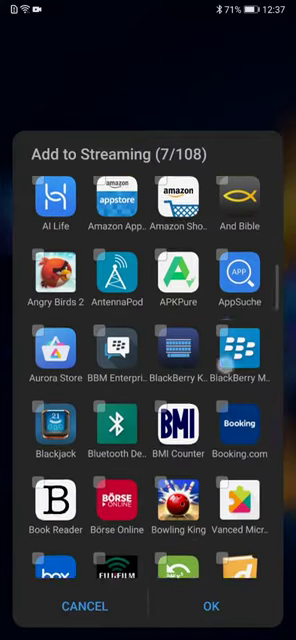
pyautogui.scroll(-5, 148, 400)
pyautogui.scroll(-5, 148, 400)
pyautogui.scroll(-4, 148, 400)
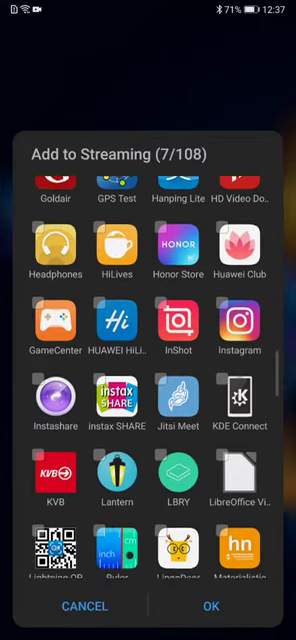
pyautogui.scroll(-4, 148, 400)
pyautogui.scroll(-4, 148, 400)
pyautogui.scroll(-4, 148, 400)
pyautogui.scroll(-3, 148, 400)
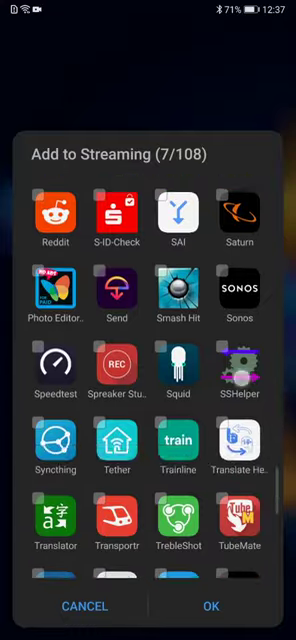
pyautogui.scroll(-5, 148, 400)
pyautogui.scroll(-3, 148, 400)
pyautogui.scroll(-1, 148, 400)
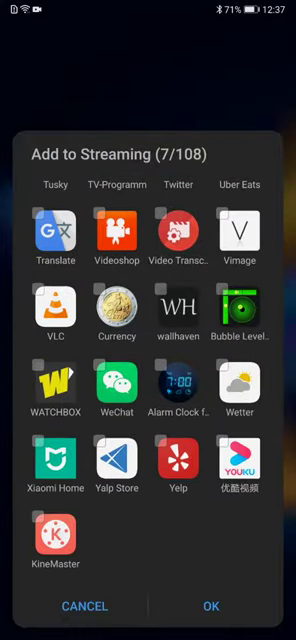
pyautogui.scroll(3, 148, 400)
pyautogui.scroll(3, 148, 400)
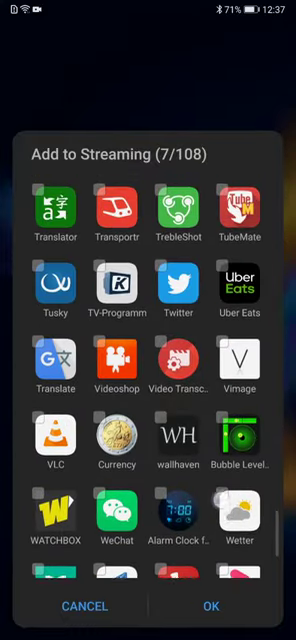
pyautogui.scroll(4, 148, 400)
pyautogui.scroll(5, 148, 400)
pyautogui.scroll(4, 148, 400)
pyautogui.scroll(3, 148, 400)
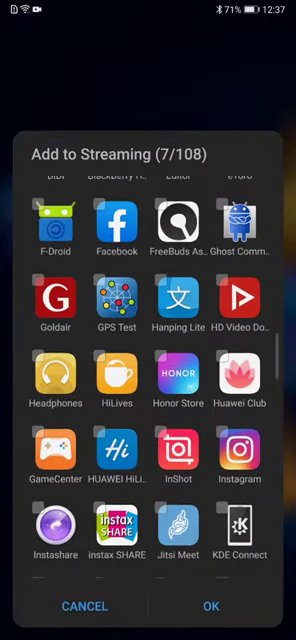
pyautogui.click(85, 606)
pyautogui.click(190, 511)
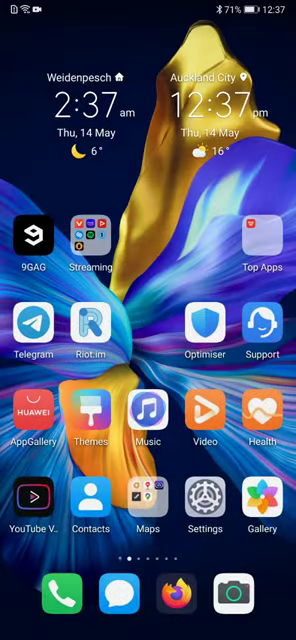
# Search the home screen for 'lbr' and jump to the page holding LBRY
pyautogui.moveTo(80, 145); pyautogui.dragTo(80, 300)
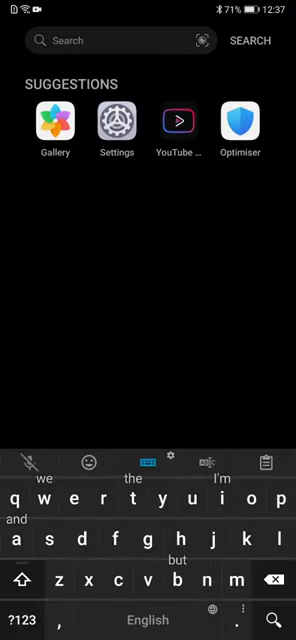
pyautogui.write('l')
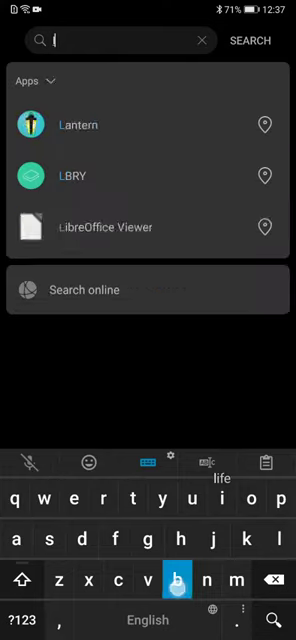
pyautogui.write('br')
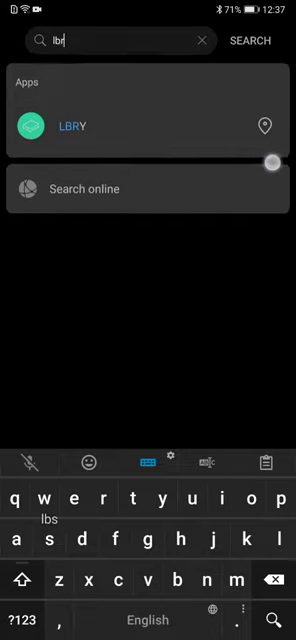
pyautogui.moveTo(272, 155); pyautogui.dragTo(267, 165)
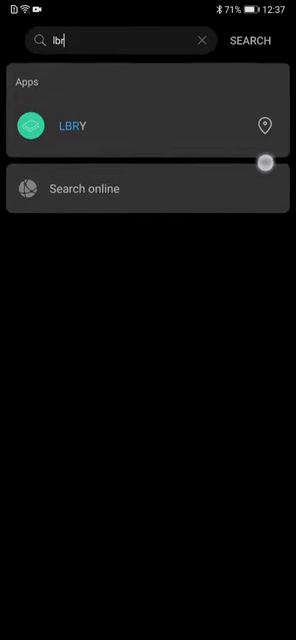
pyautogui.click(266, 126)
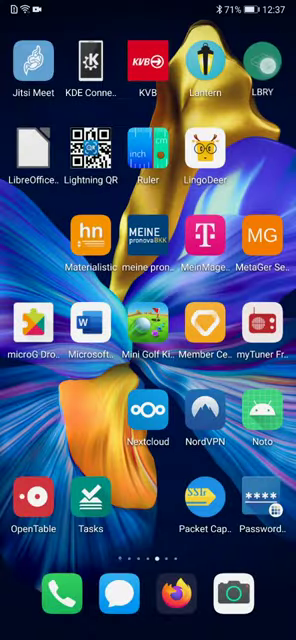
# Drag LBRY onto the Streaming folder on page one, confirm it's inside, and close the folder
pyautogui.click(263, 62)
pyautogui.moveTo(263, 62); pyautogui.dragTo(14, 280)
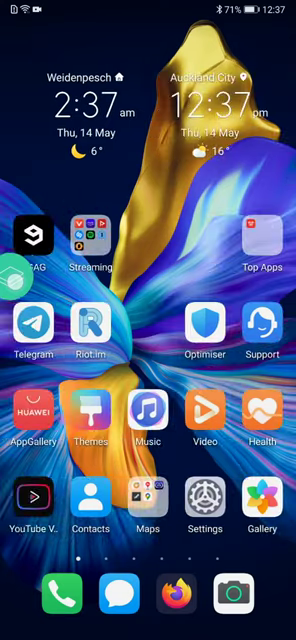
pyautogui.moveTo(14, 280); pyautogui.dragTo(60, 255)
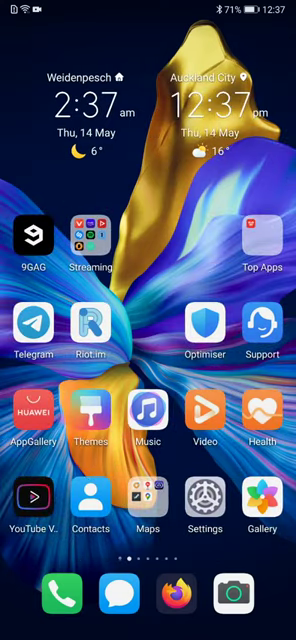
pyautogui.click(90, 240)
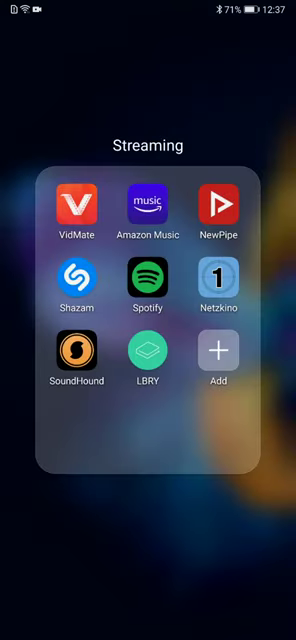
pyautogui.click(201, 526)
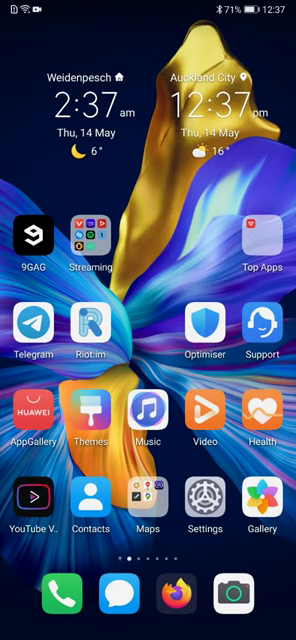